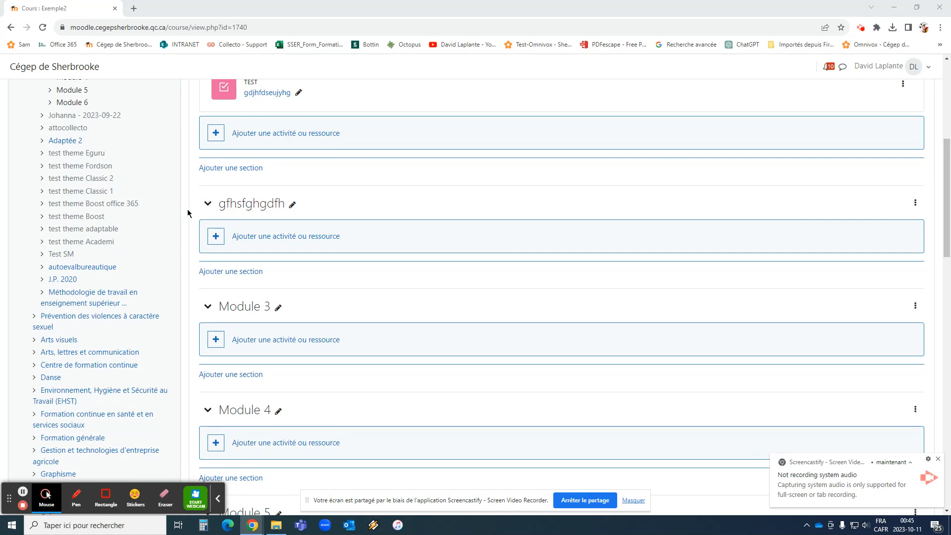
# Open the backup (Sauvegarde) settings for the Exemple2 course.
pyautogui.scroll(2, 185, 218)
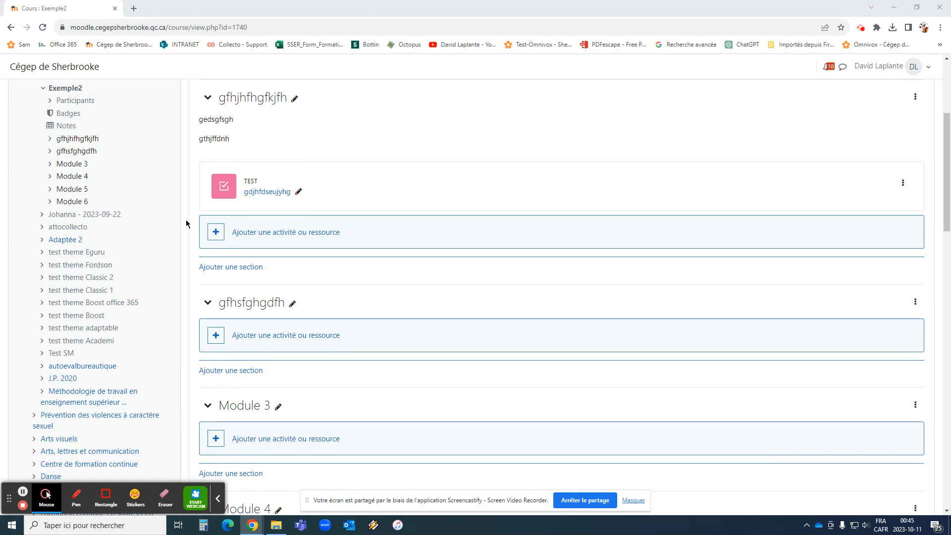
pyautogui.scroll(-3, 186, 223)
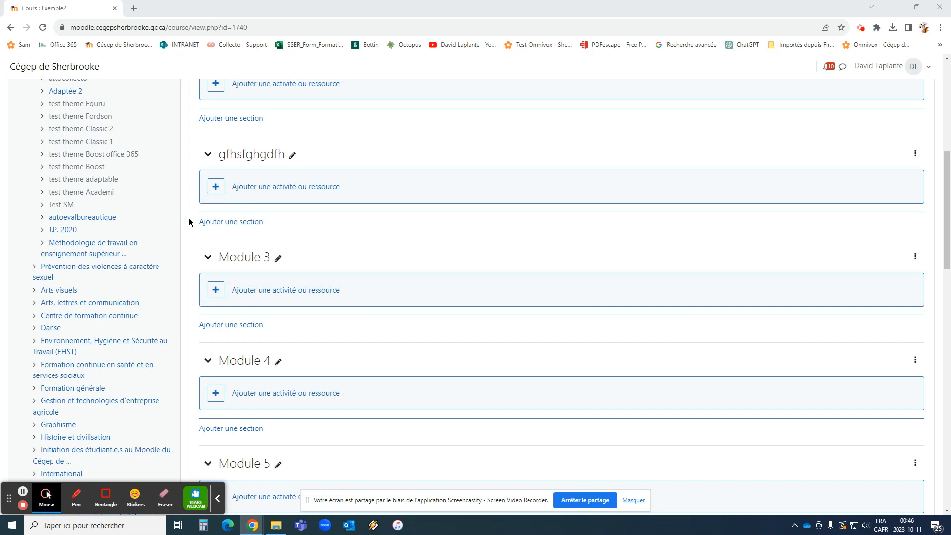
pyautogui.scroll(-9, 189, 222)
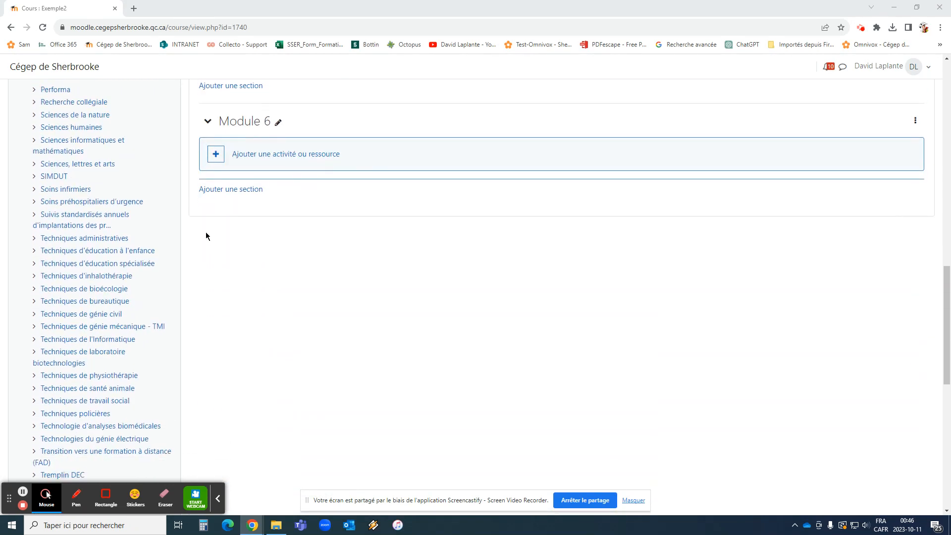
pyautogui.scroll(-7, 204, 244)
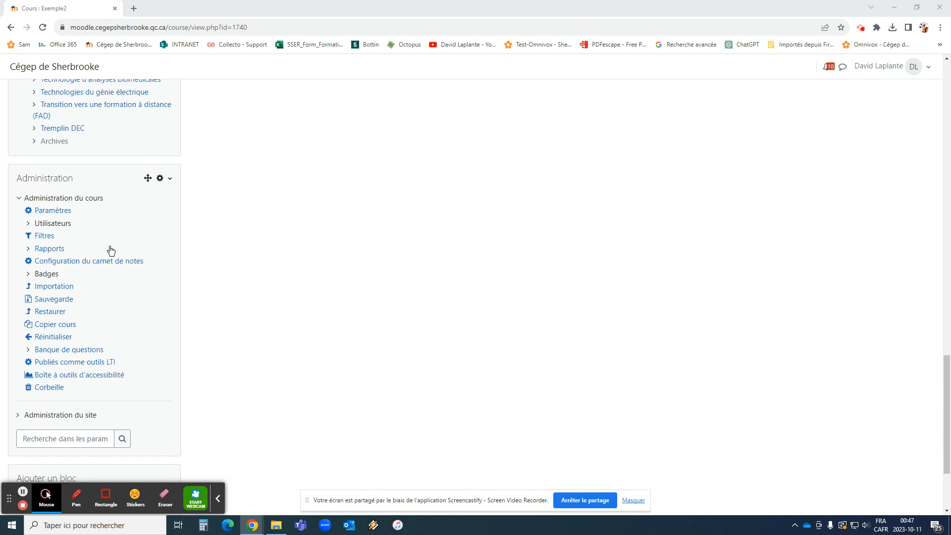
pyautogui.click(55, 299)
# Include the course logs (journaux du cours) and grade histories (historiques des notes) in the backup.
pyautogui.scroll(-1, 423, 233)
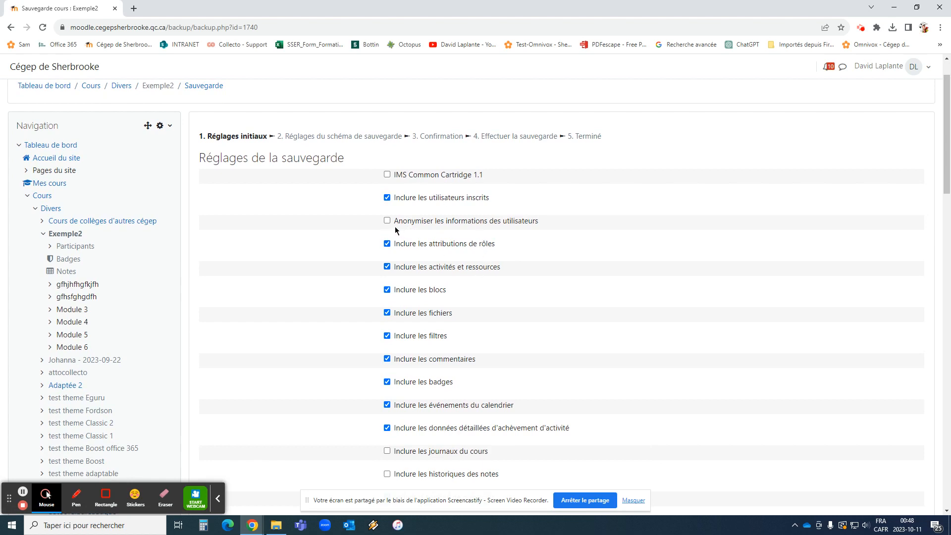
pyautogui.scroll(-1, 394, 292)
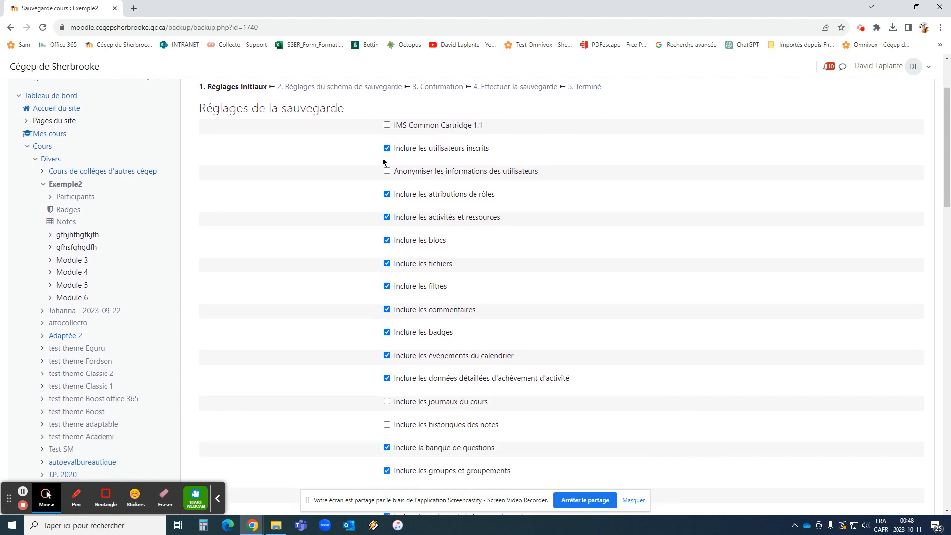
pyautogui.click(387, 401)
pyautogui.click(387, 424)
pyautogui.scroll(1, 389, 240)
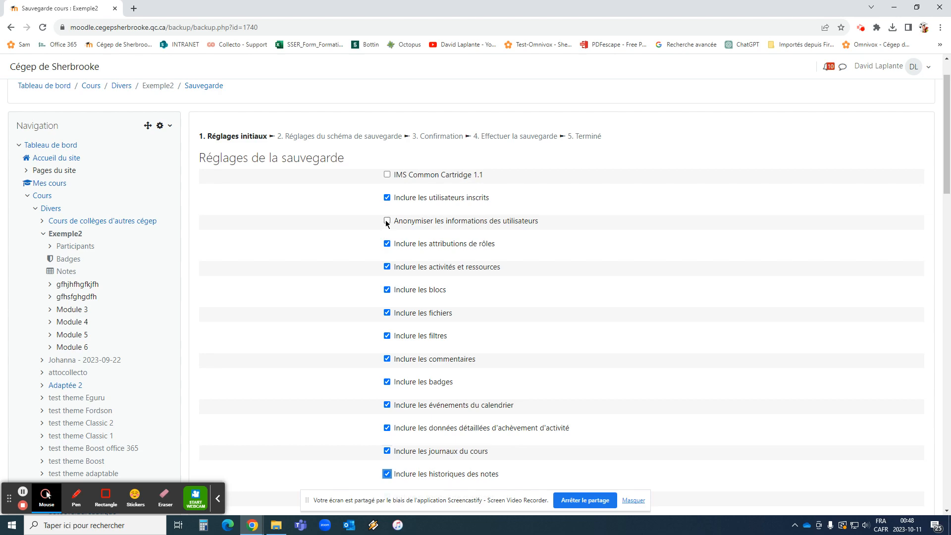
# Run the backup by skipping to the last step, continue to the course backup files, and highlight the newest file's date and time.
pyautogui.scroll(-5, 359, 317)
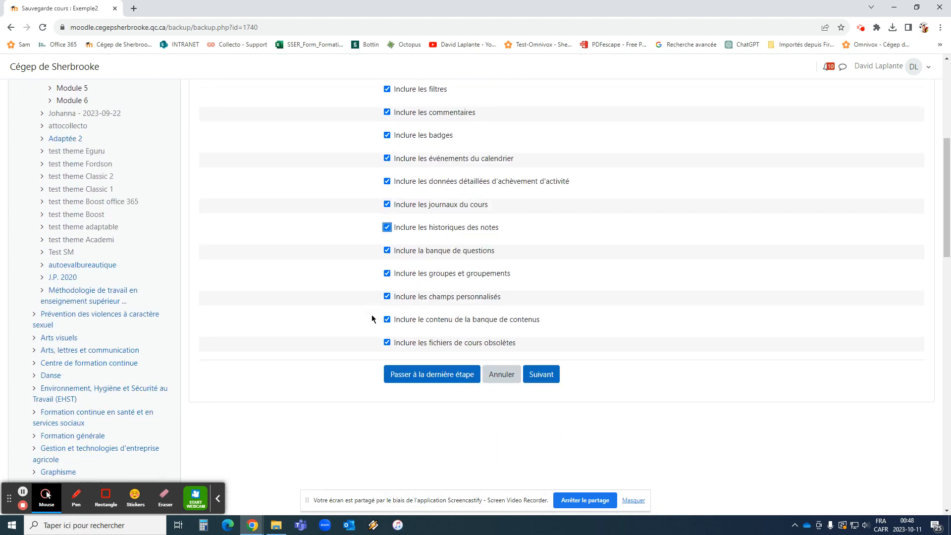
pyautogui.scroll(6, 373, 318)
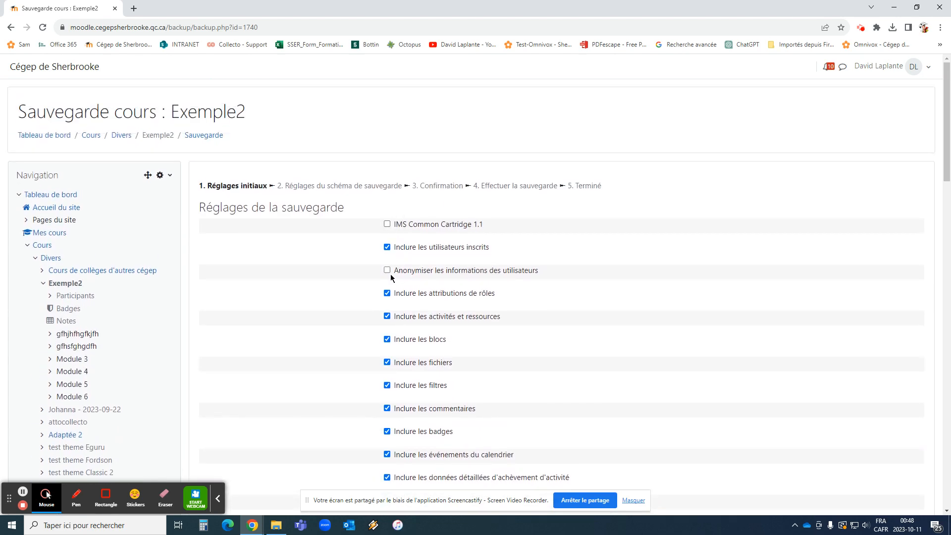
pyautogui.scroll(-6, 436, 263)
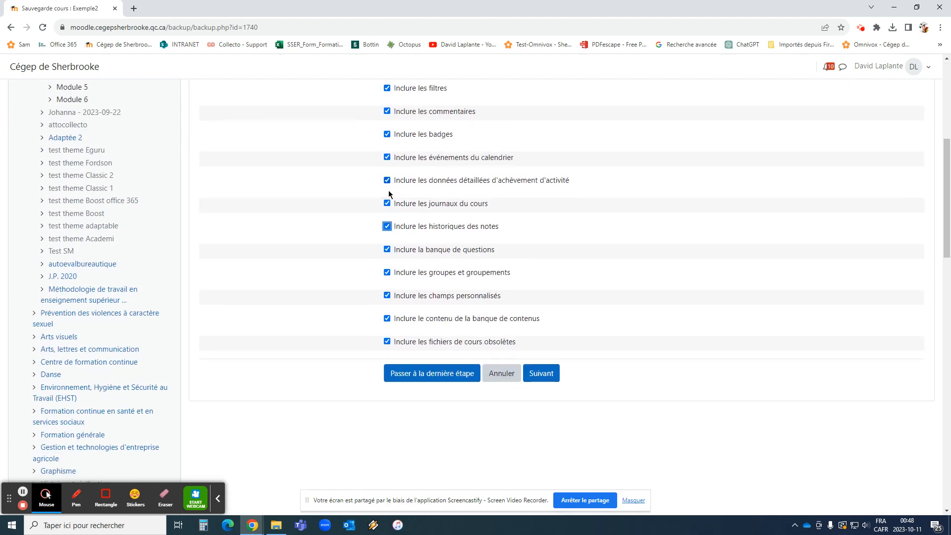
pyautogui.click(432, 375)
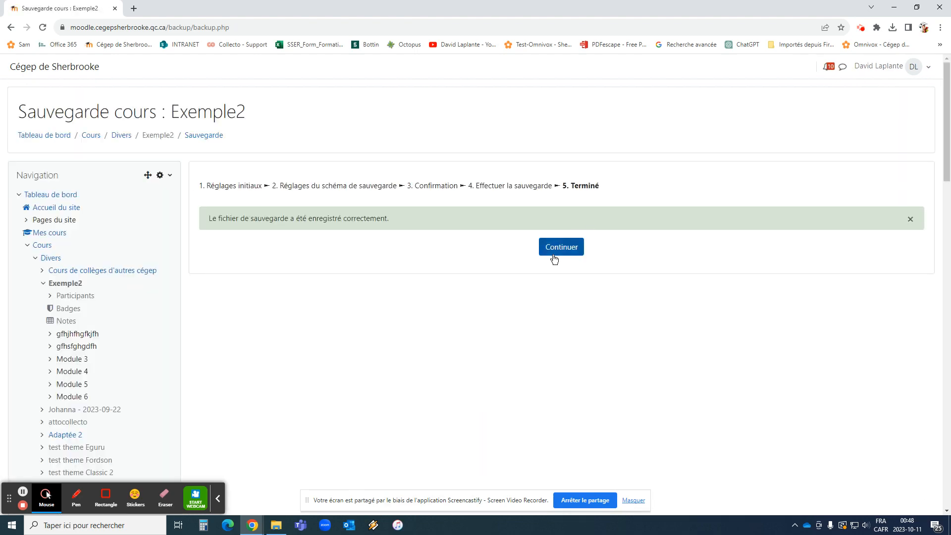
pyautogui.click(562, 249)
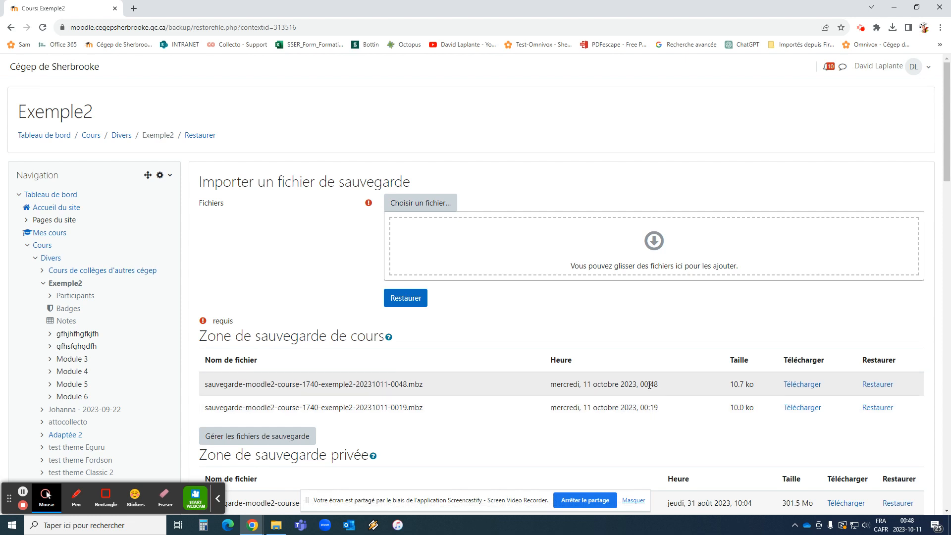
pyautogui.moveTo(658, 384); pyautogui.dragTo(548, 385)
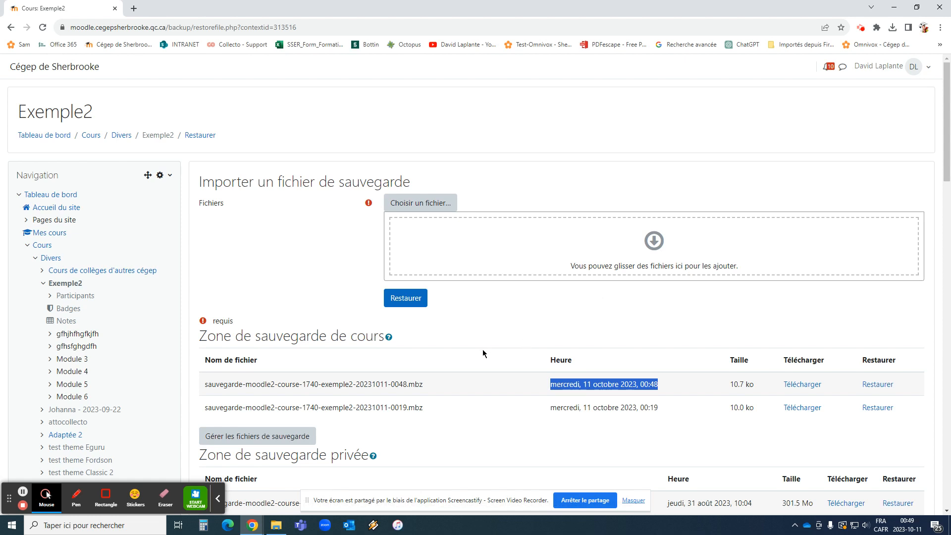
# Open the reset (Réinitialiser) options in the Exemple2 course administration.
pyautogui.scroll(-2, 492, 356)
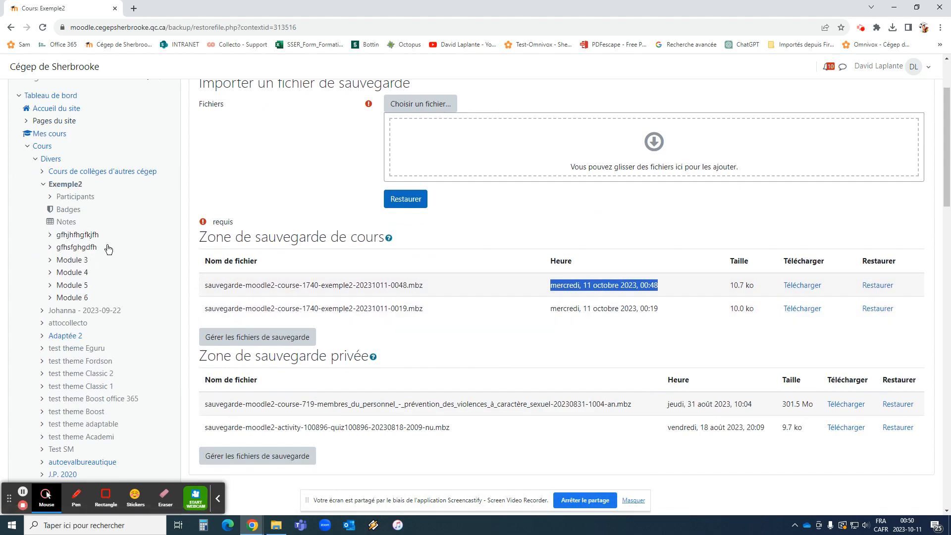
pyautogui.scroll(-5, 108, 247)
pyautogui.scroll(-15, 108, 248)
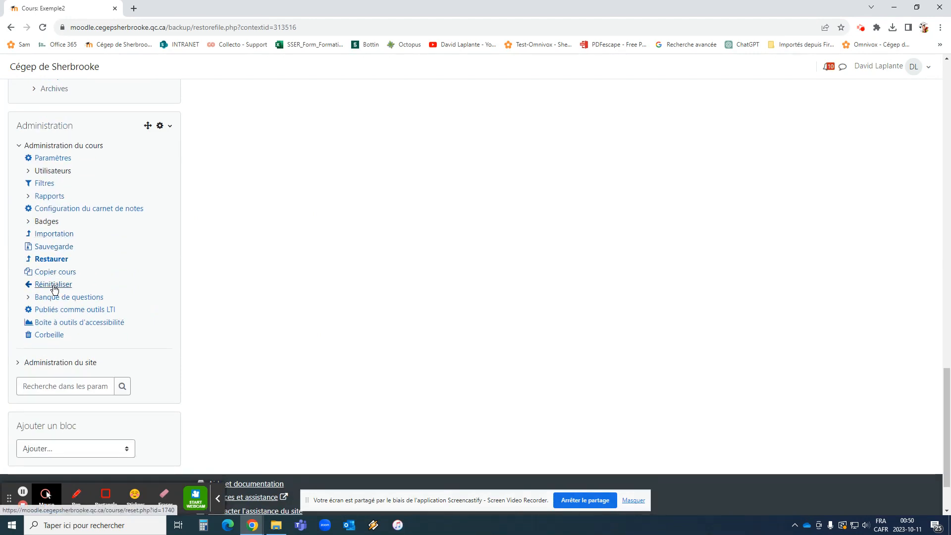
pyautogui.click(53, 285)
pyautogui.scroll(-3, 408, 262)
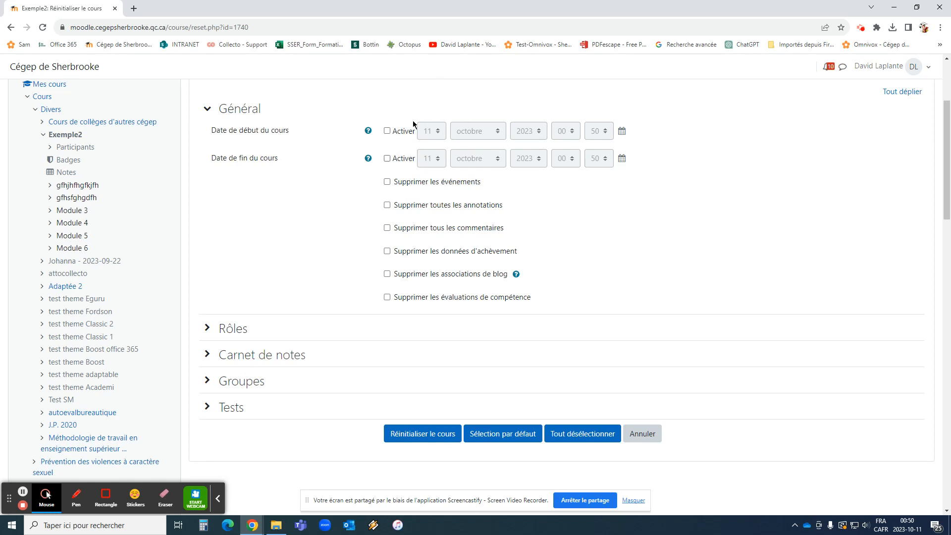
# Set the general reset options to delete events, annotations, comments, completion data, blog associations and competency evaluations.
pyautogui.click(387, 182)
pyautogui.click(387, 205)
pyautogui.click(387, 228)
pyautogui.click(387, 251)
pyautogui.click(387, 274)
pyautogui.click(387, 298)
# In the role reset options, unenrol users with the Étudiant role and delete all course overrides and local role assignments.
pyautogui.click(208, 329)
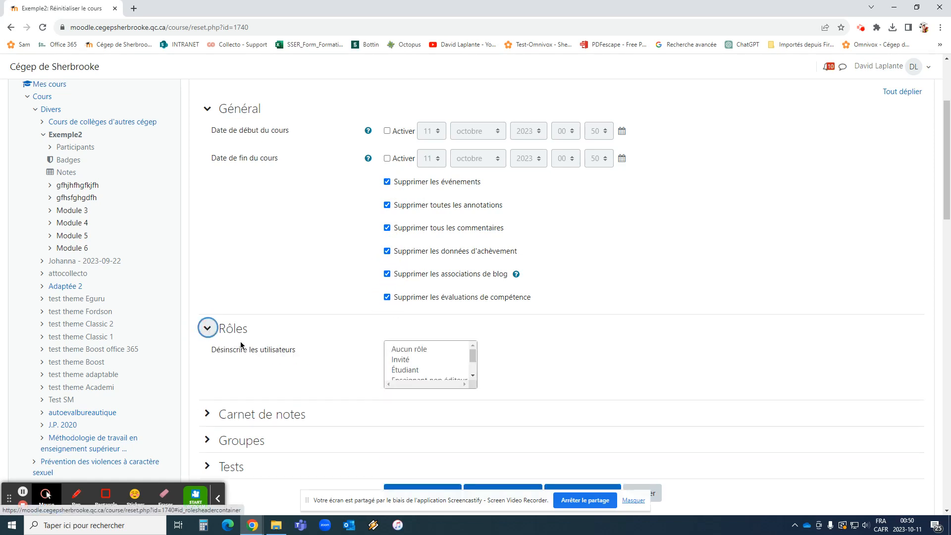
pyautogui.click(406, 371)
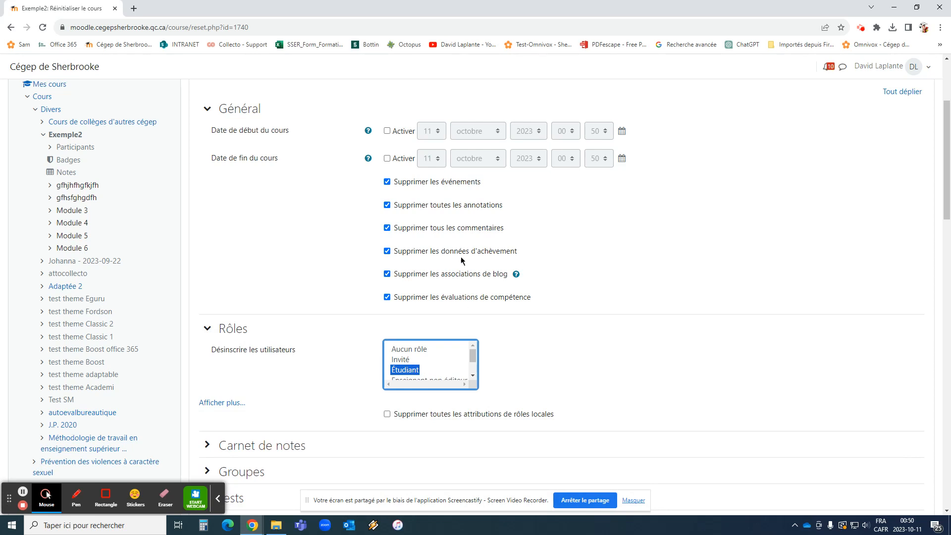
pyautogui.click(225, 403)
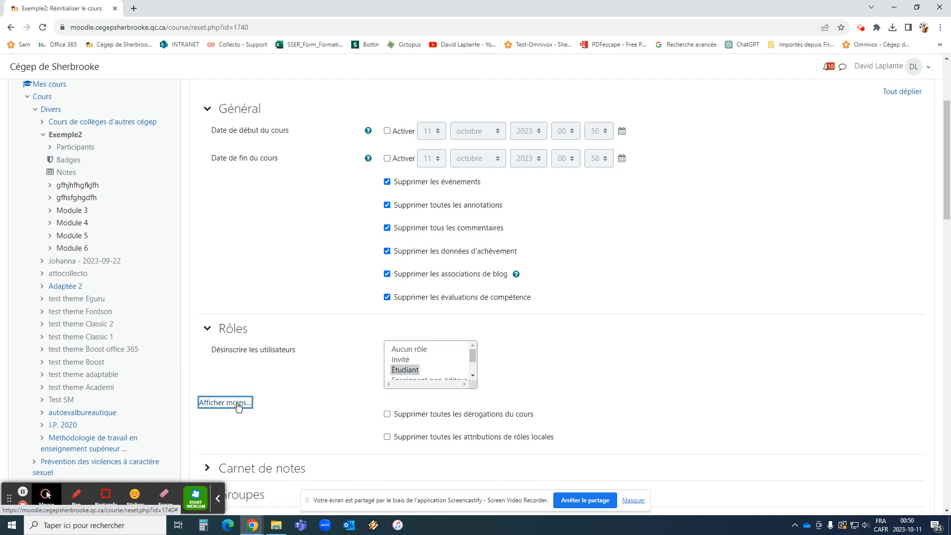
pyautogui.click(388, 414)
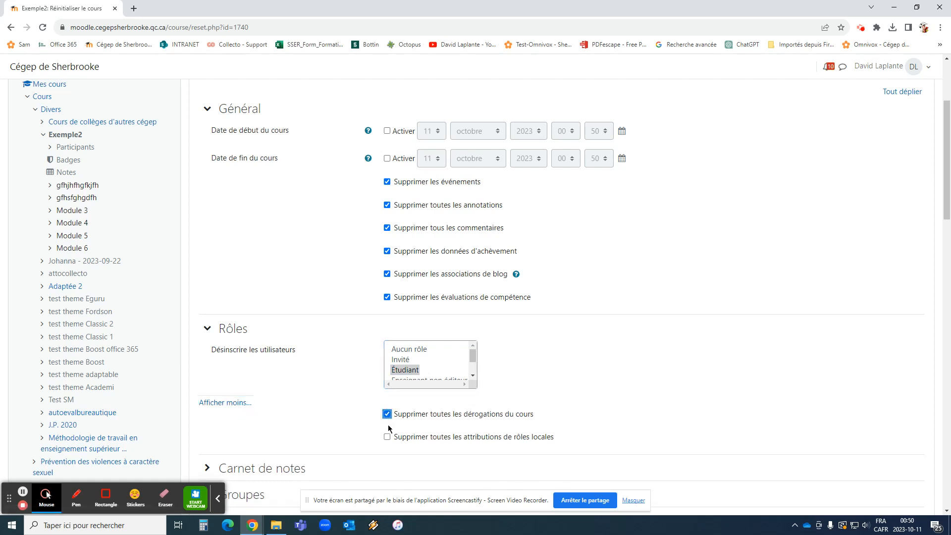
pyautogui.click(387, 437)
# Set the gradebook (Carnet de notes) reset options to delete all grades.
pyautogui.scroll(-2, 449, 447)
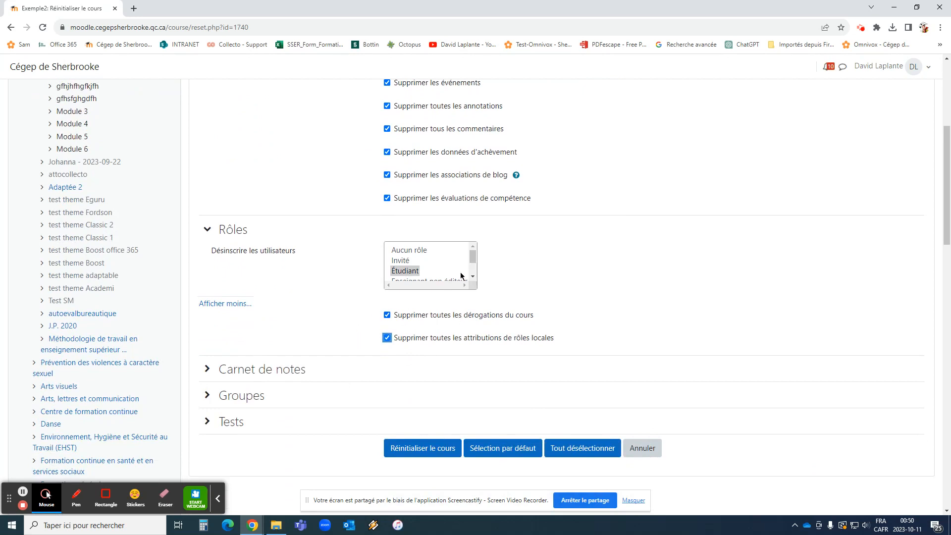
pyautogui.click(207, 369)
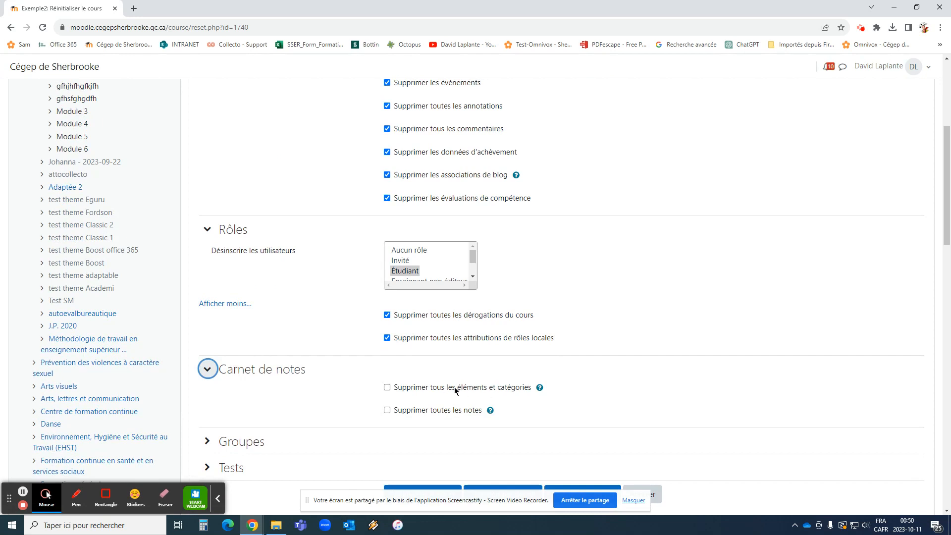
pyautogui.click(386, 411)
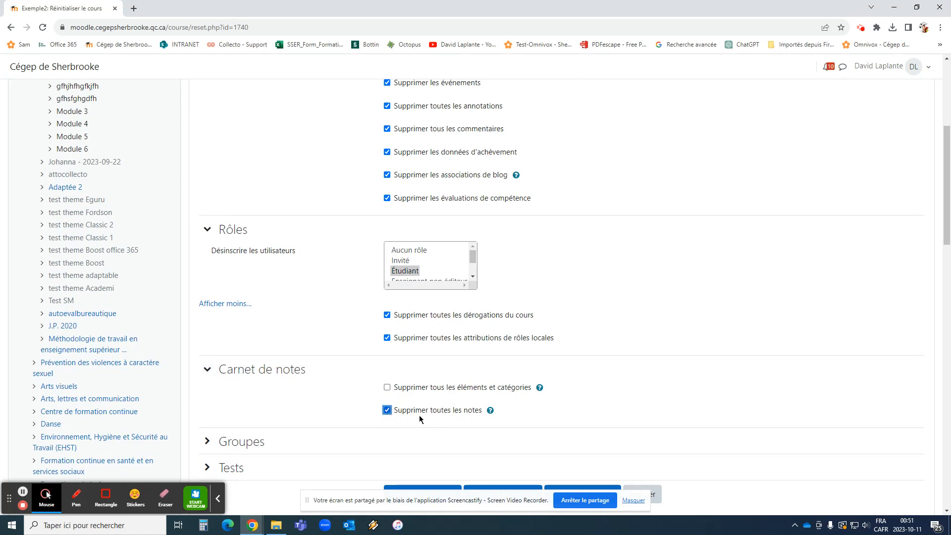
# Set the group (Groupes) reset options to delete all groups and all groupings.
pyautogui.press('Tab')
pyautogui.press('Return')
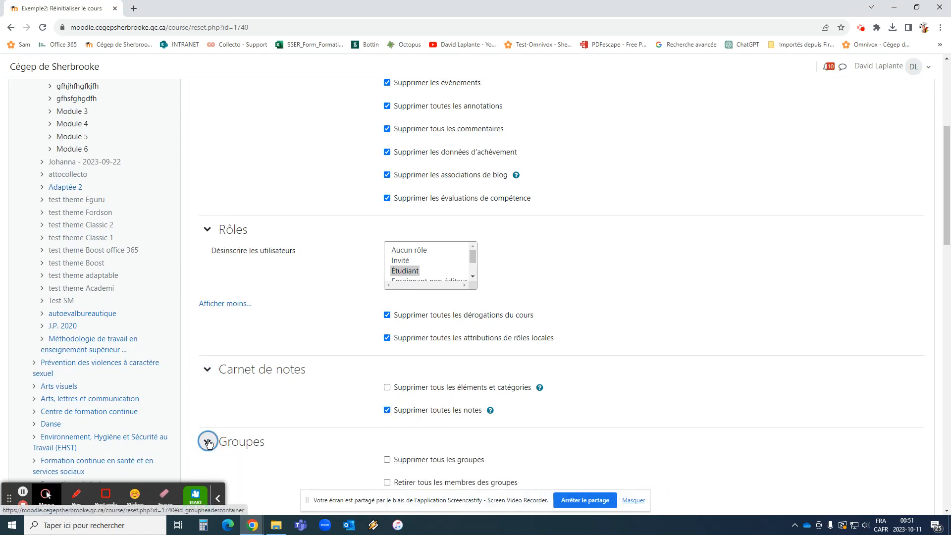
pyautogui.scroll(-3, 303, 415)
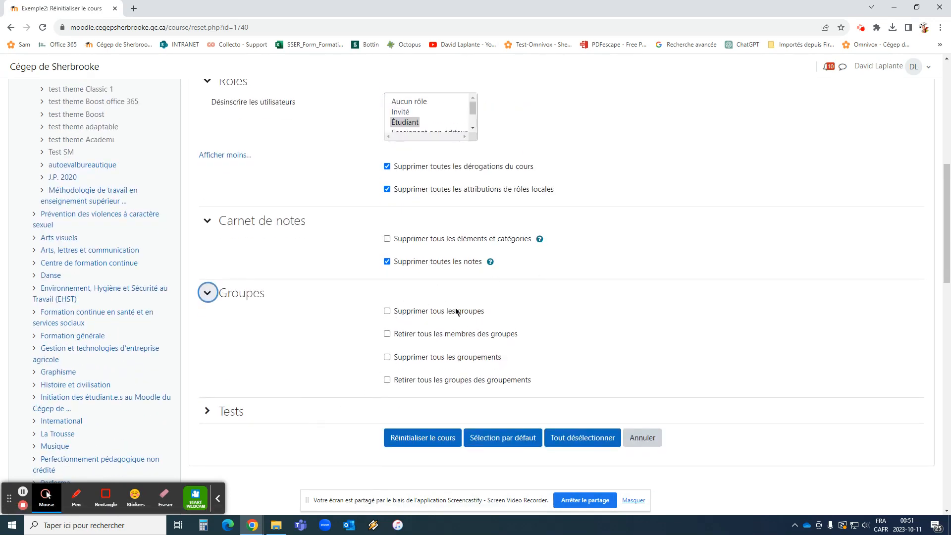
pyautogui.click(387, 311)
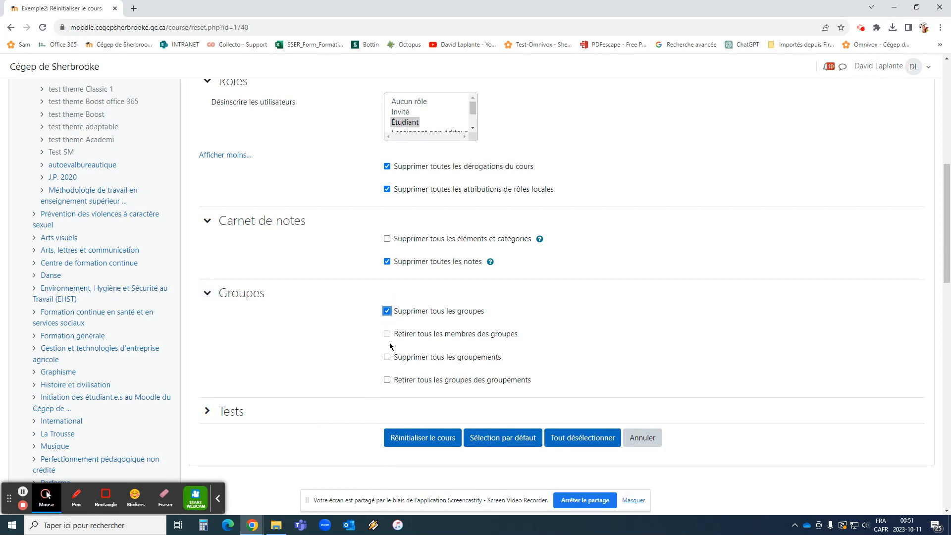
pyautogui.click(387, 356)
# Set the quiz (Tests) reset options to delete all attempts, user overrides and group overrides.
pyautogui.click(207, 411)
pyautogui.scroll(-2, 338, 396)
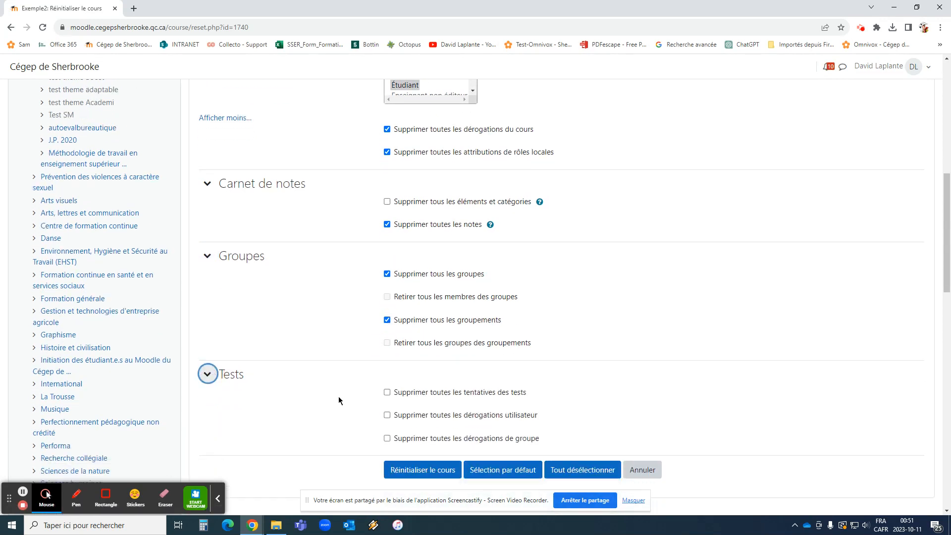
pyautogui.click(387, 331)
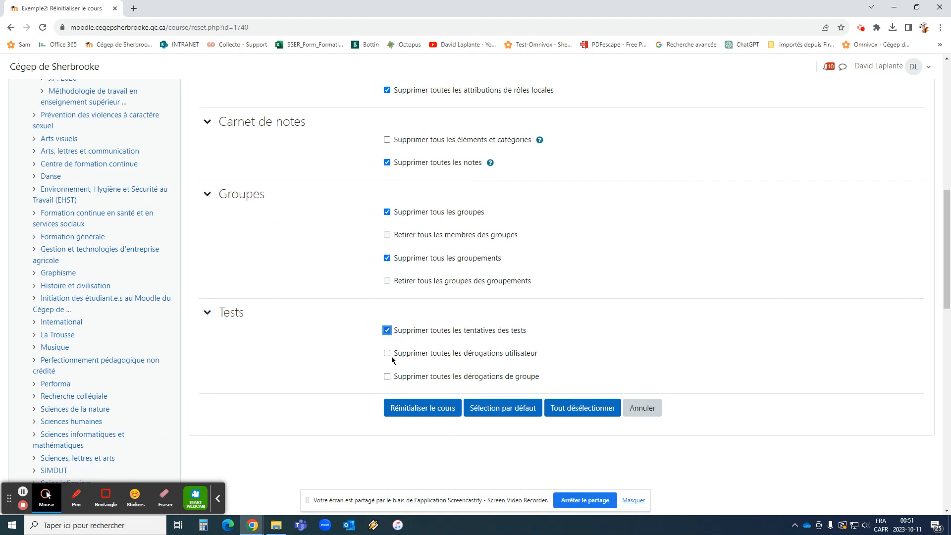
pyautogui.click(387, 353)
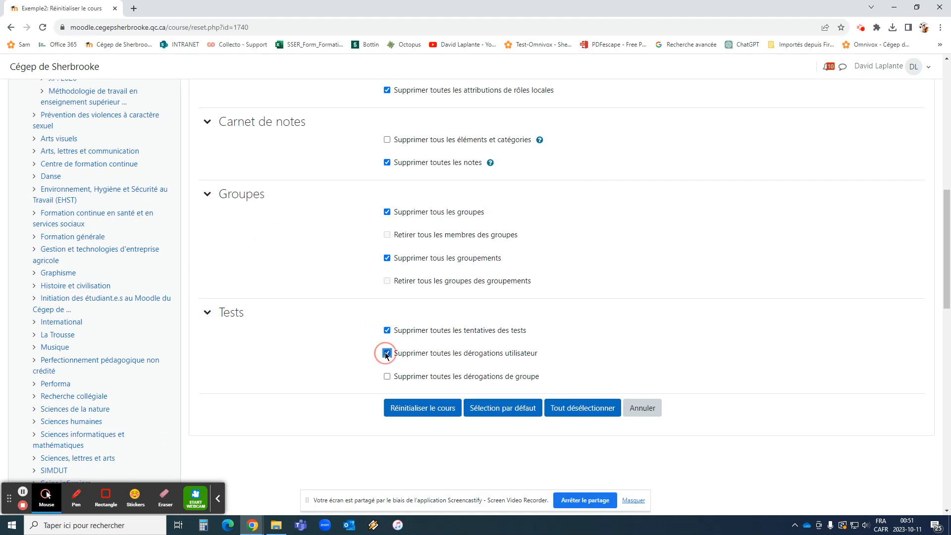
pyautogui.click(389, 378)
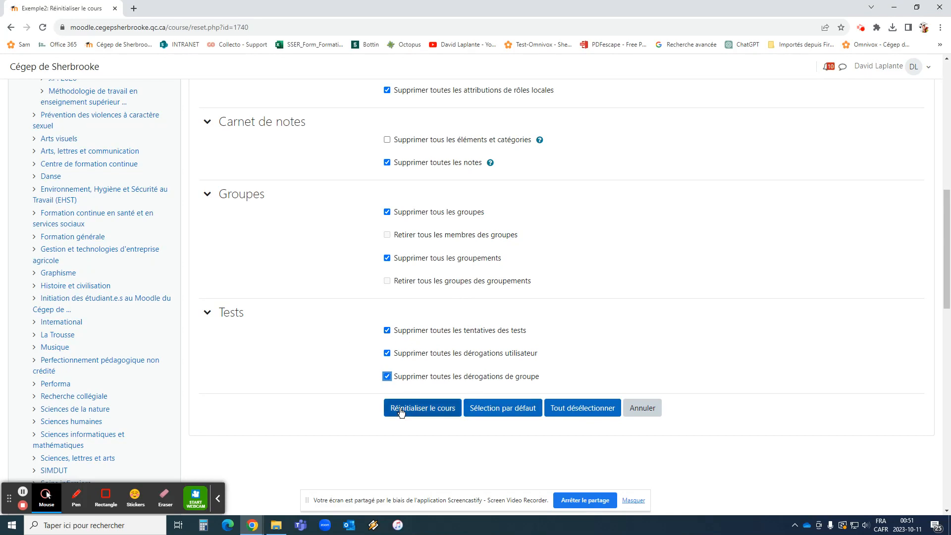
# Reset the course with the chosen options, review the task statuses, and continue back to the course page.
pyautogui.click(439, 411)
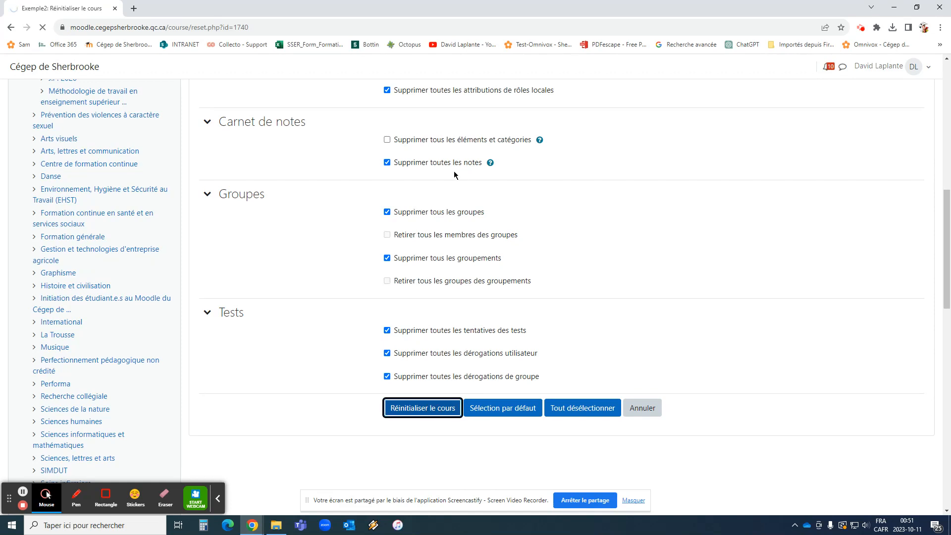
pyautogui.scroll(-1, 647, 231)
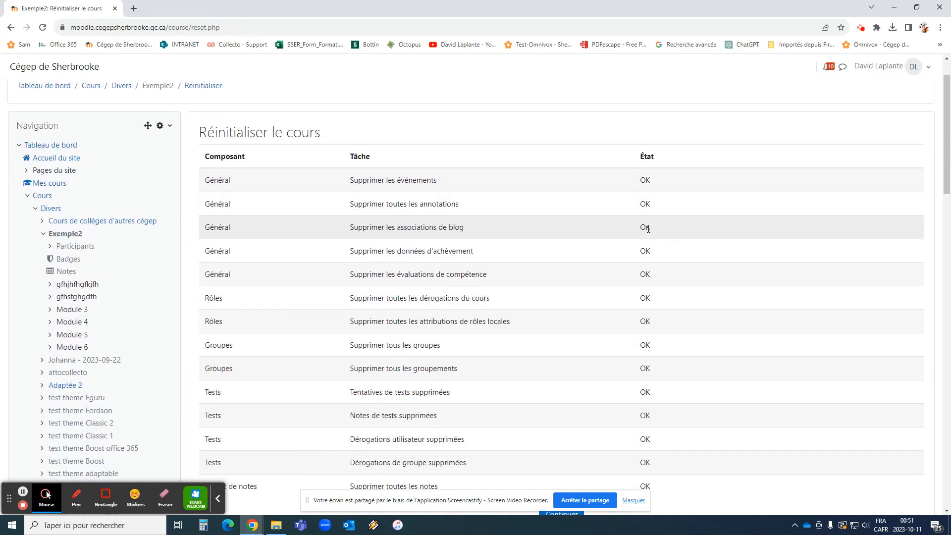
pyautogui.scroll(-4, 652, 170)
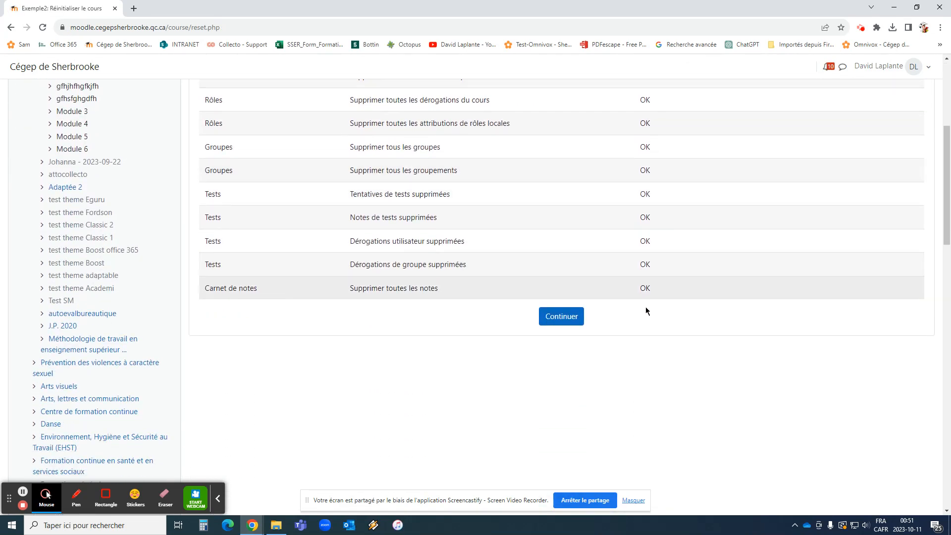
pyautogui.click(563, 320)
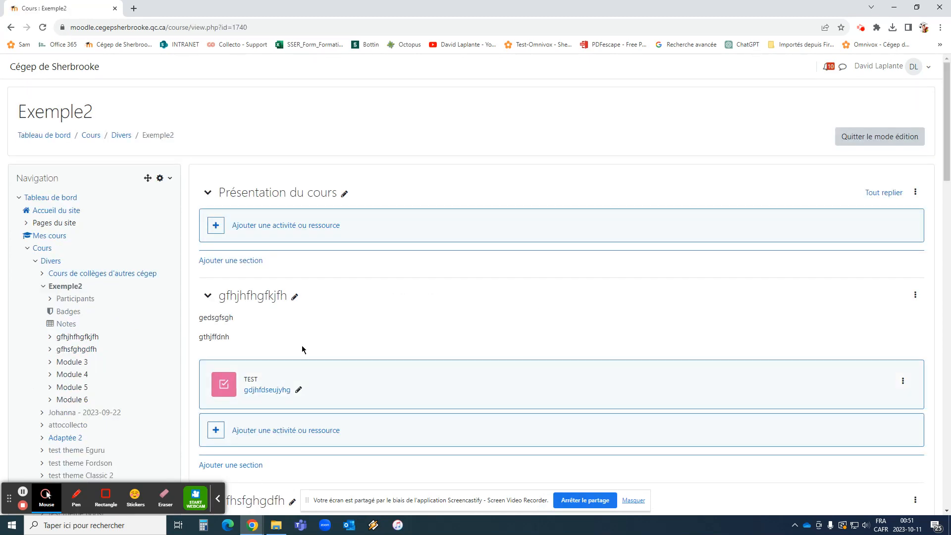